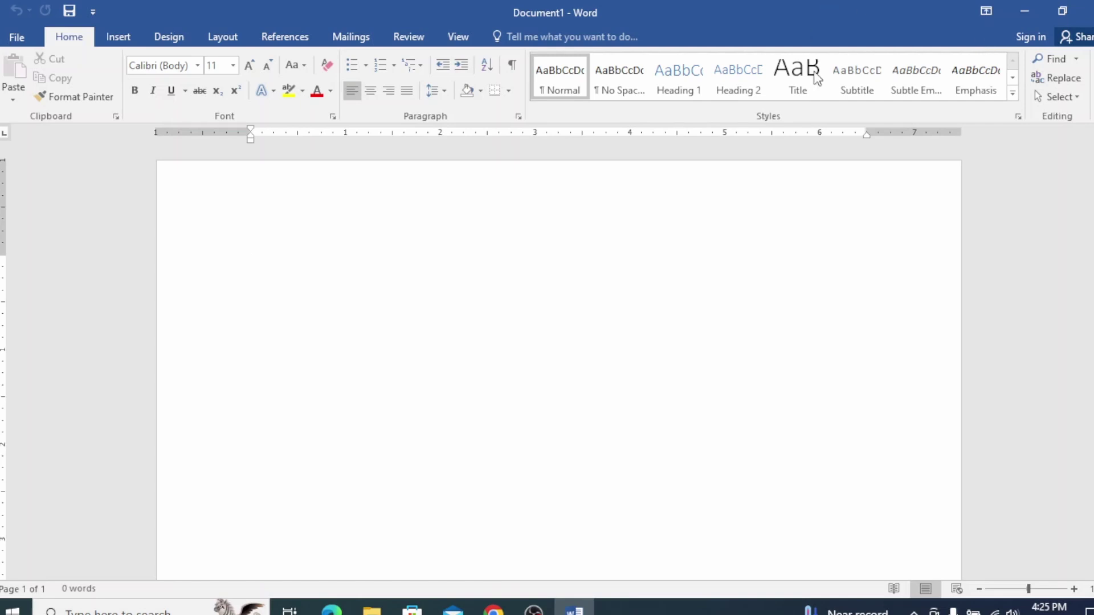
# Type 'Microsoft Word' into the blank document and select the whole line.
pyautogui.write('Microsoft Word')
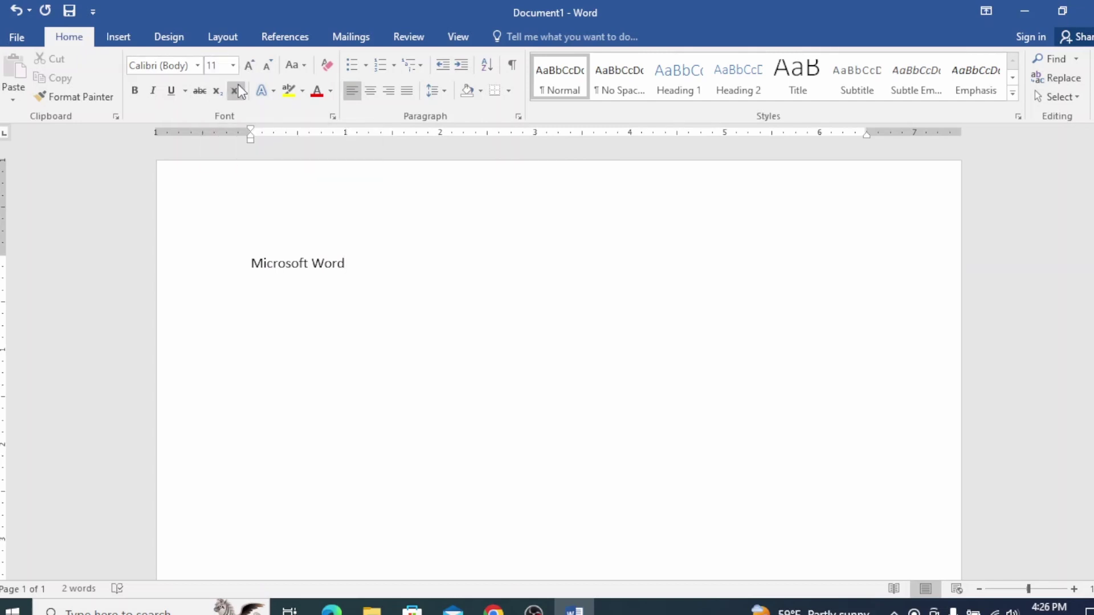
pyautogui.tripleClick(296, 261)
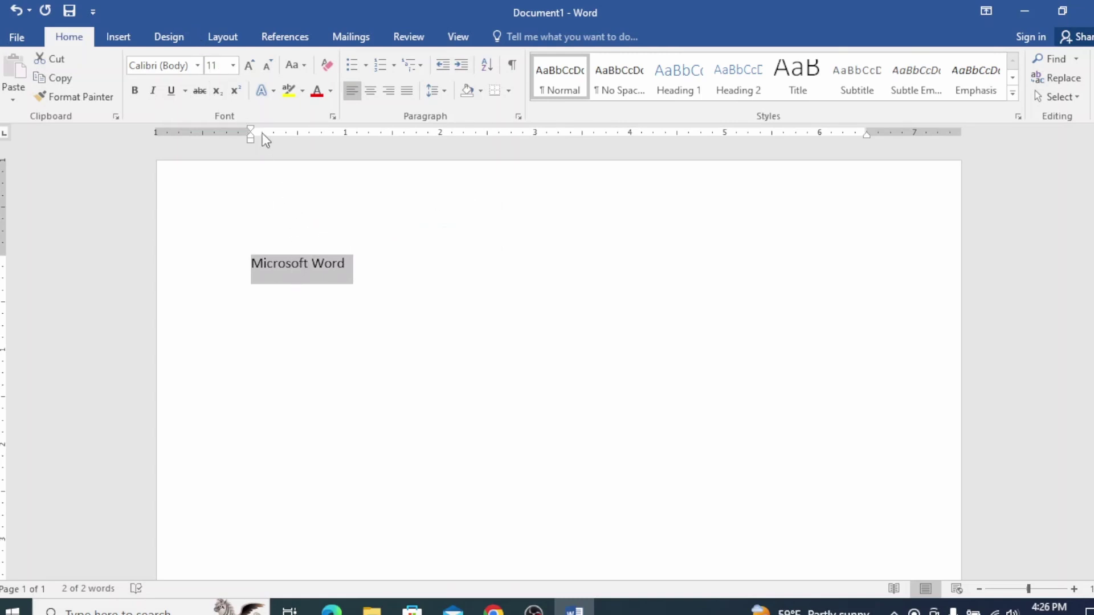
# Try 8 pt and 11 pt on the Microsoft Word line, then settle on 20 pt.
pyautogui.click(232, 66)
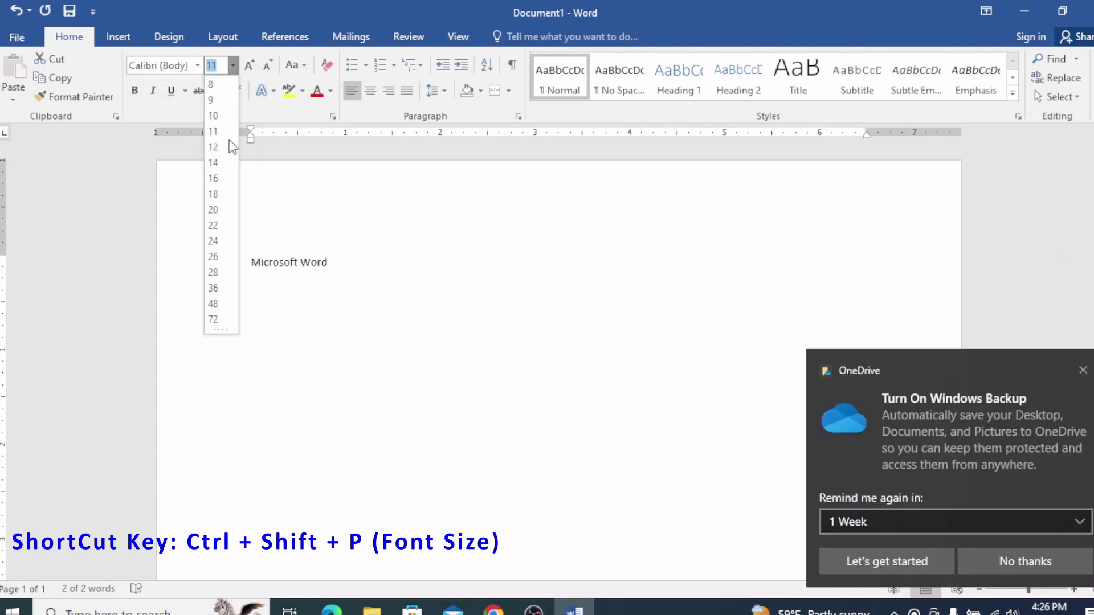
pyautogui.click(1083, 371)
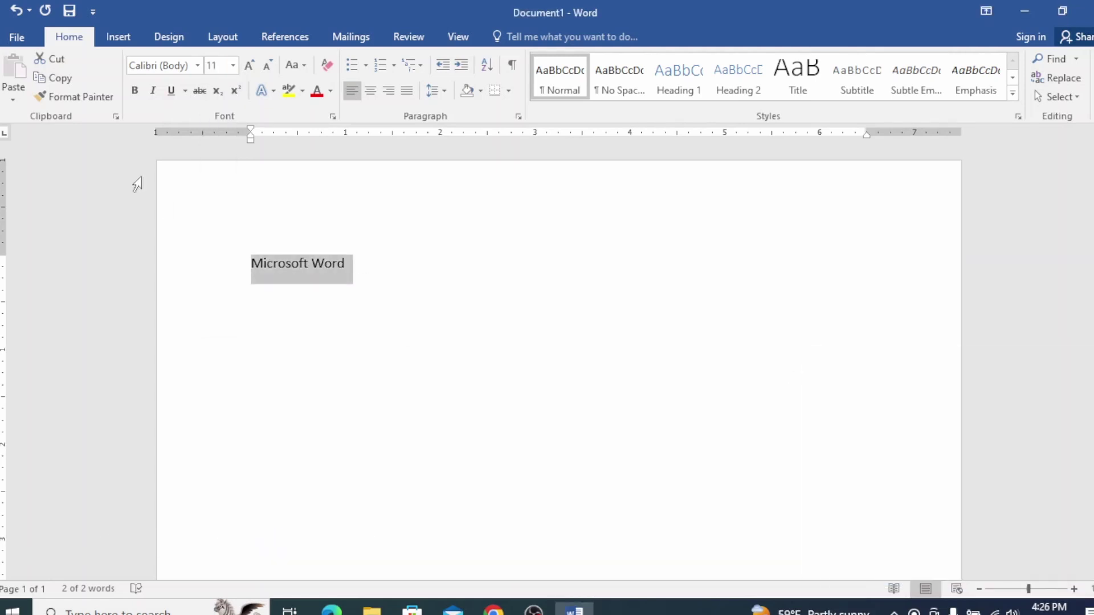
pyautogui.click(235, 66)
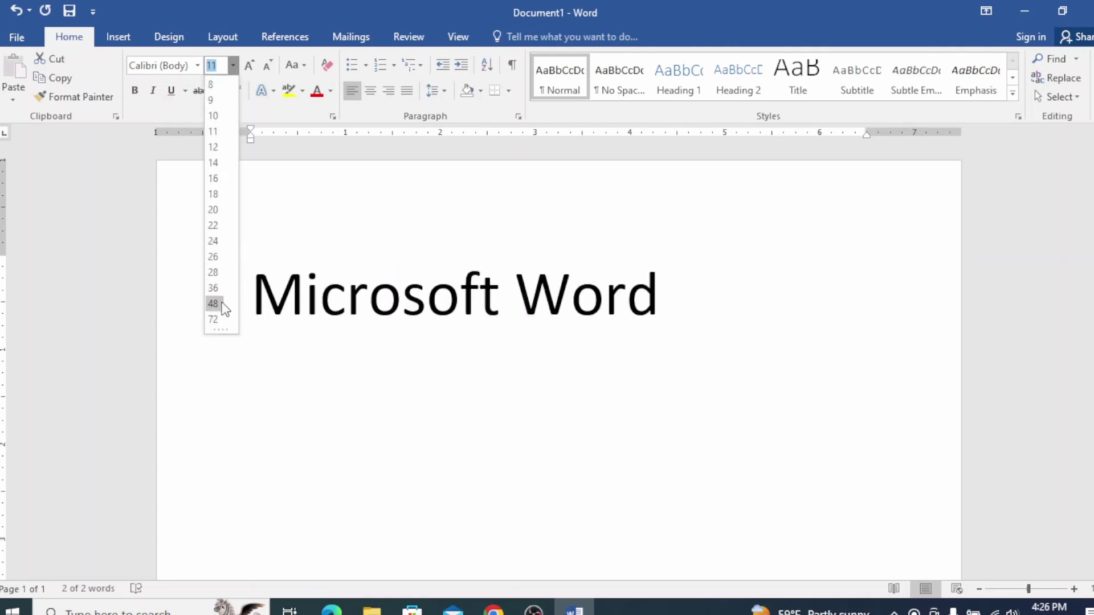
pyautogui.click(213, 84)
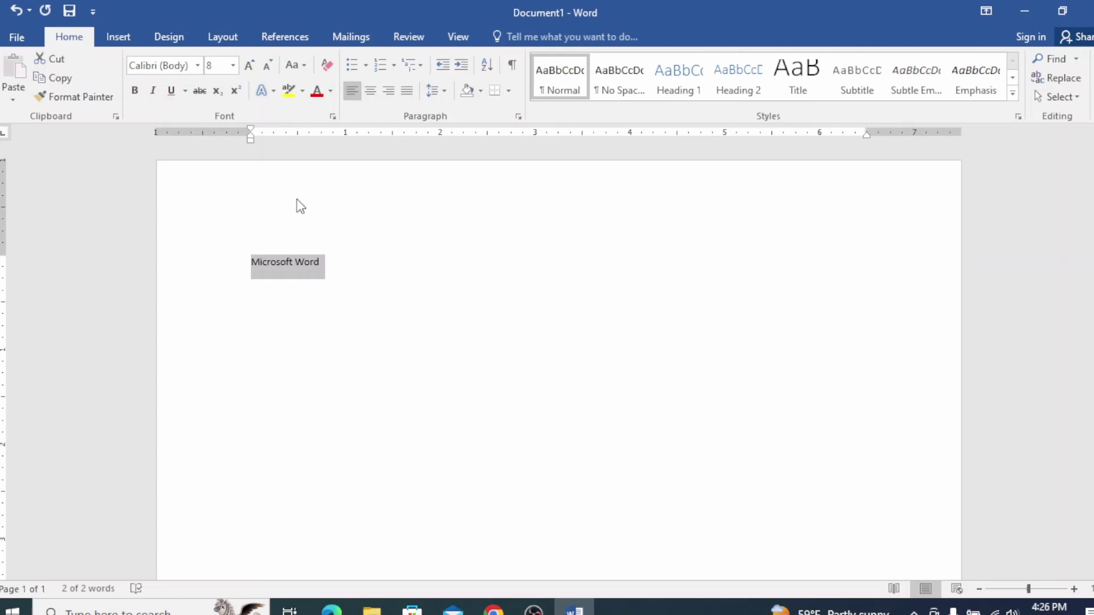
pyautogui.click(233, 66)
pyautogui.click(214, 132)
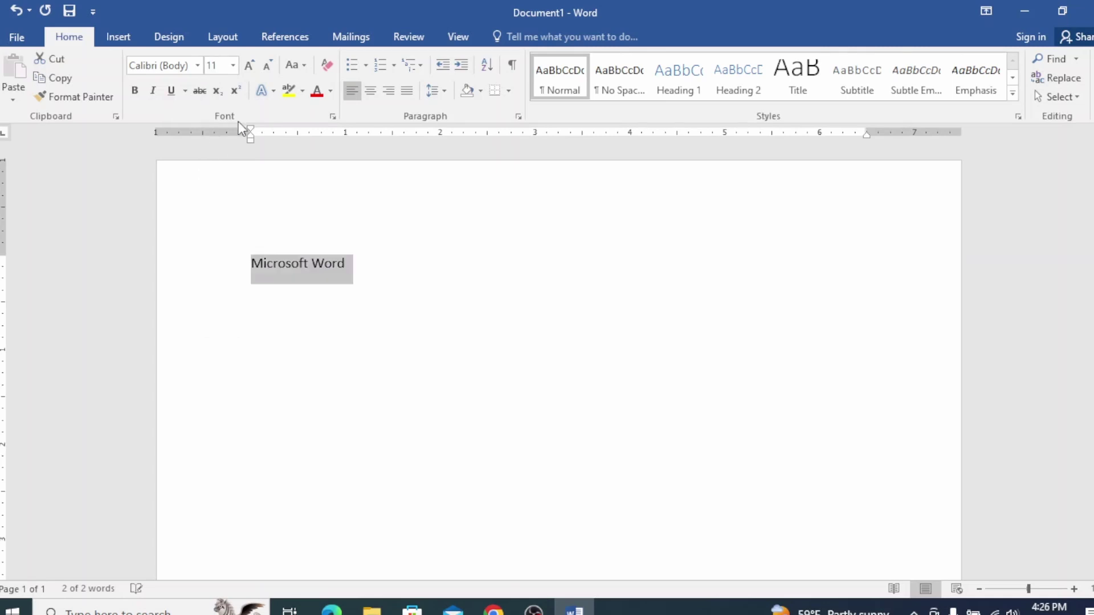
pyautogui.click(236, 65)
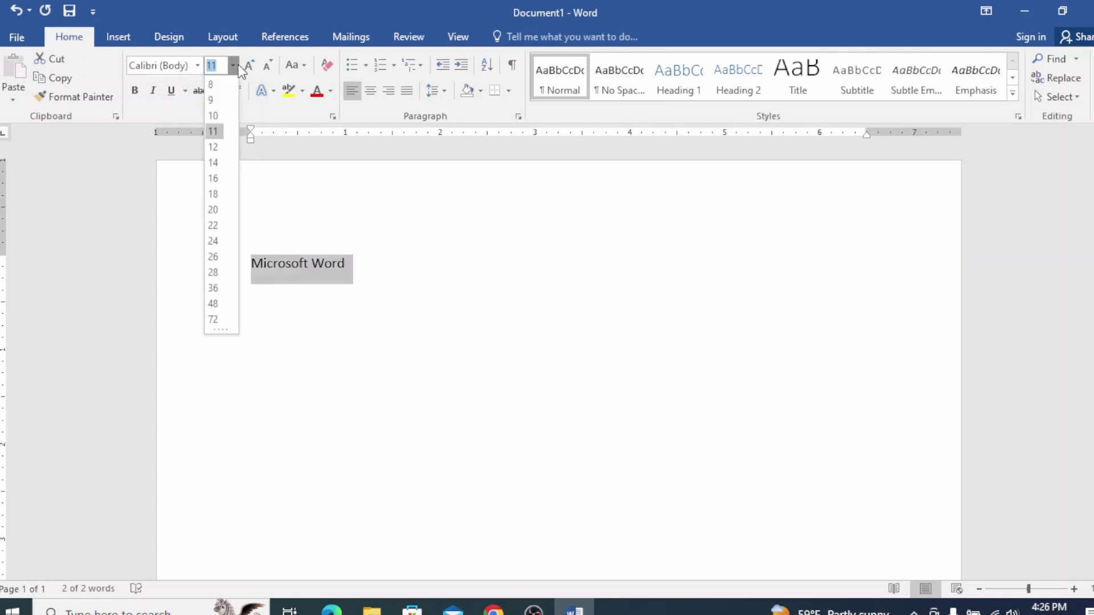
pyautogui.click(216, 213)
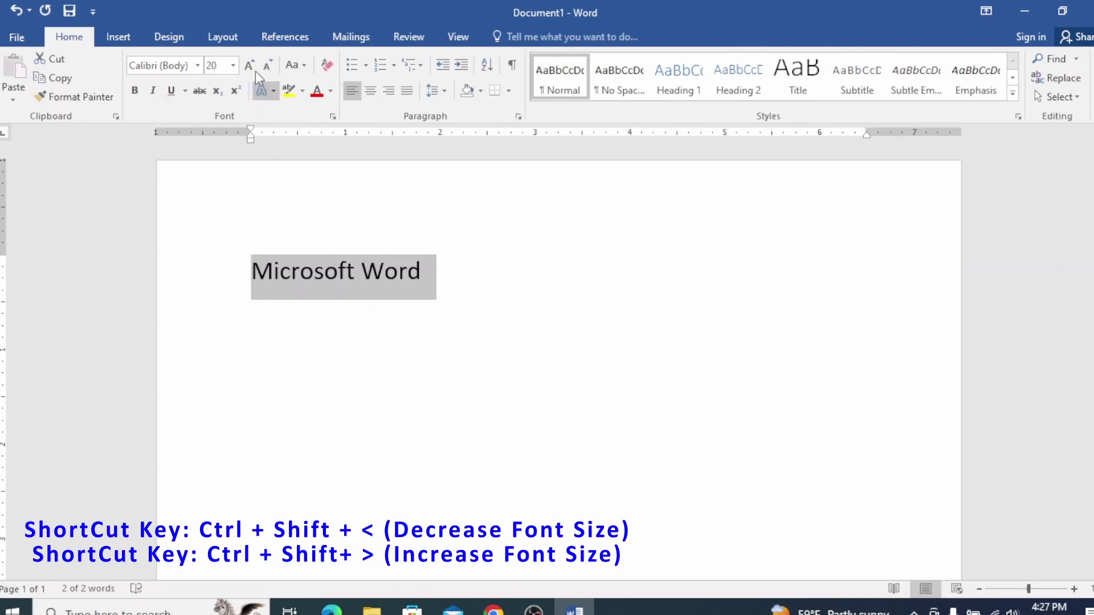
# Replace the 20 pt size with 15 pt in the Font Size box.
pyautogui.click(212, 66)
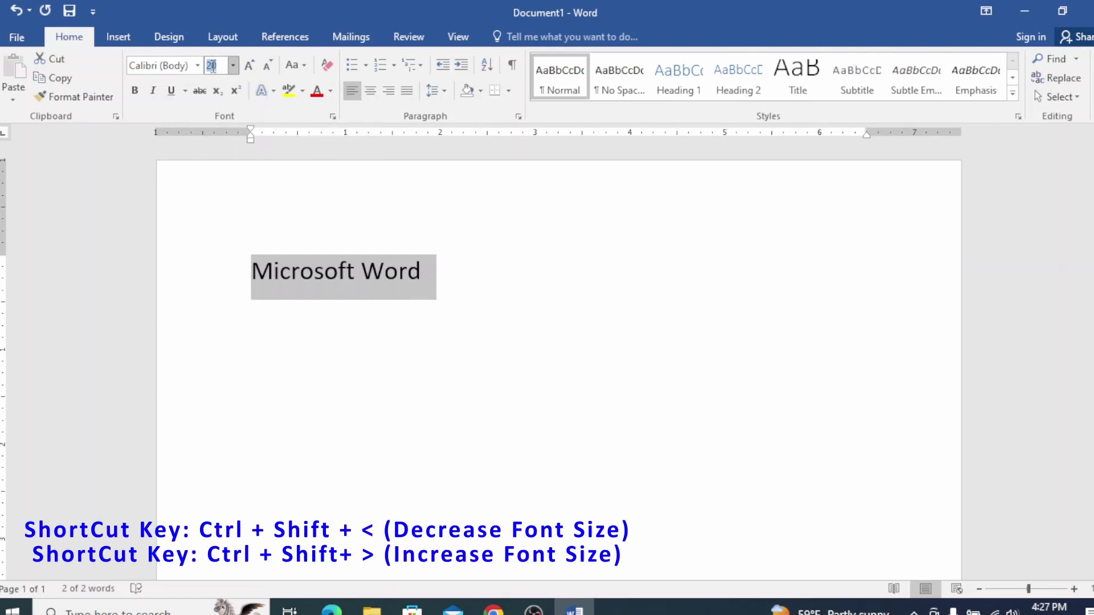
pyautogui.write('15')
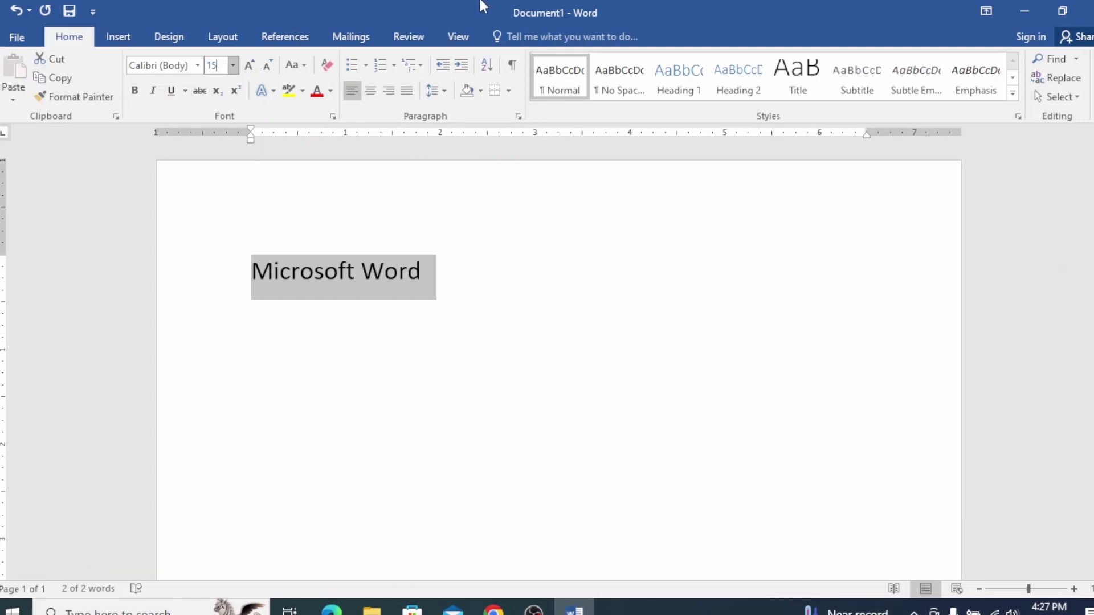
pyautogui.press('Return')
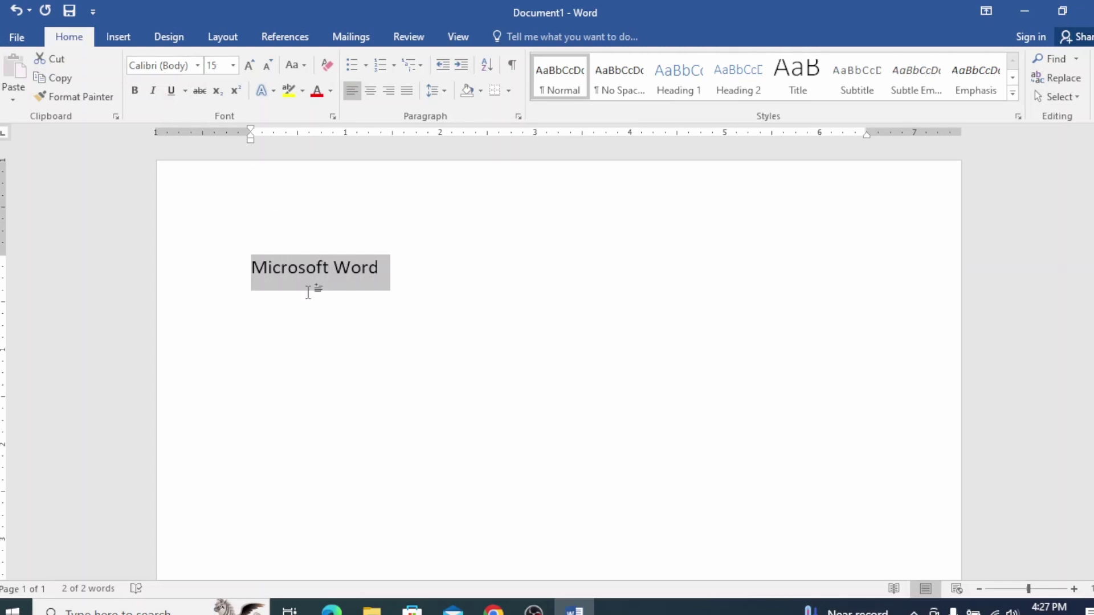
# Pick Arial from the font list for the Microsoft Word line.
pyautogui.click(196, 72)
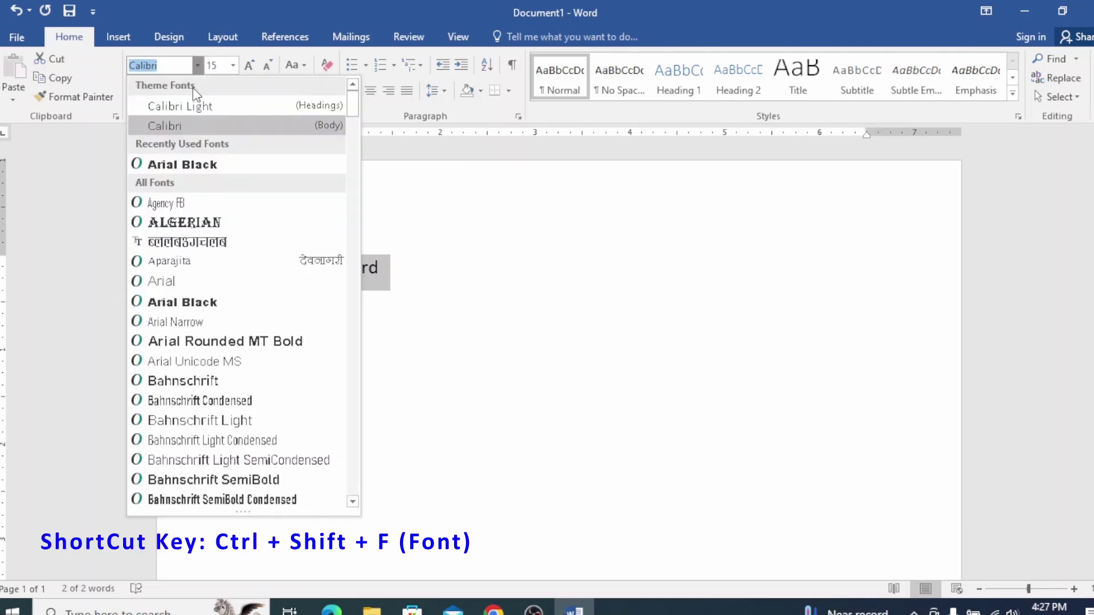
pyautogui.scroll(-10, 237, 283)
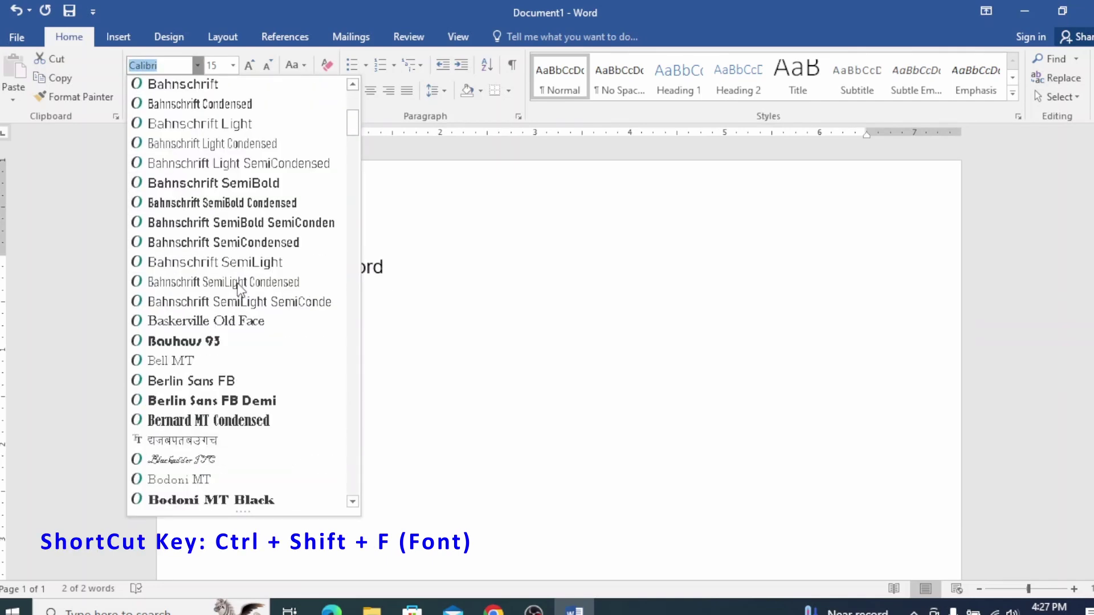
pyautogui.scroll(10, 240, 283)
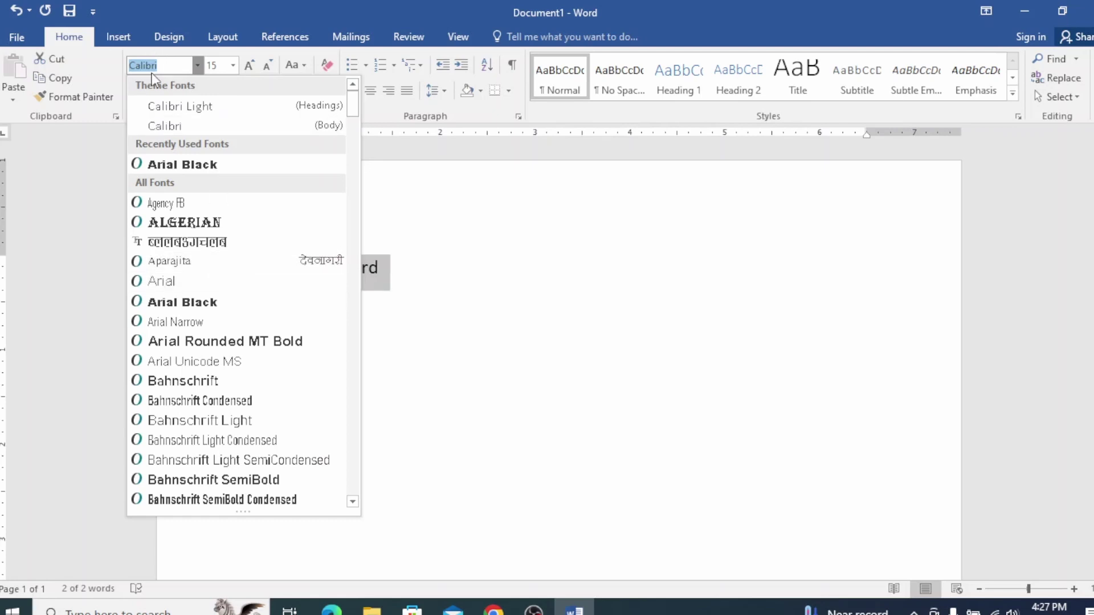
pyautogui.click(203, 281)
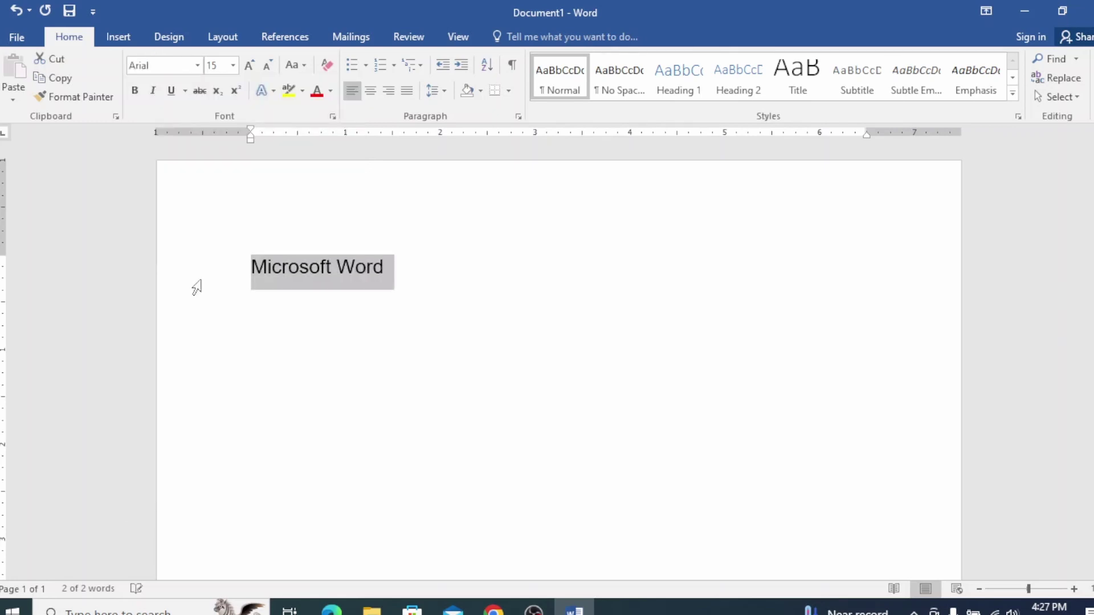
pyautogui.click(137, 93)
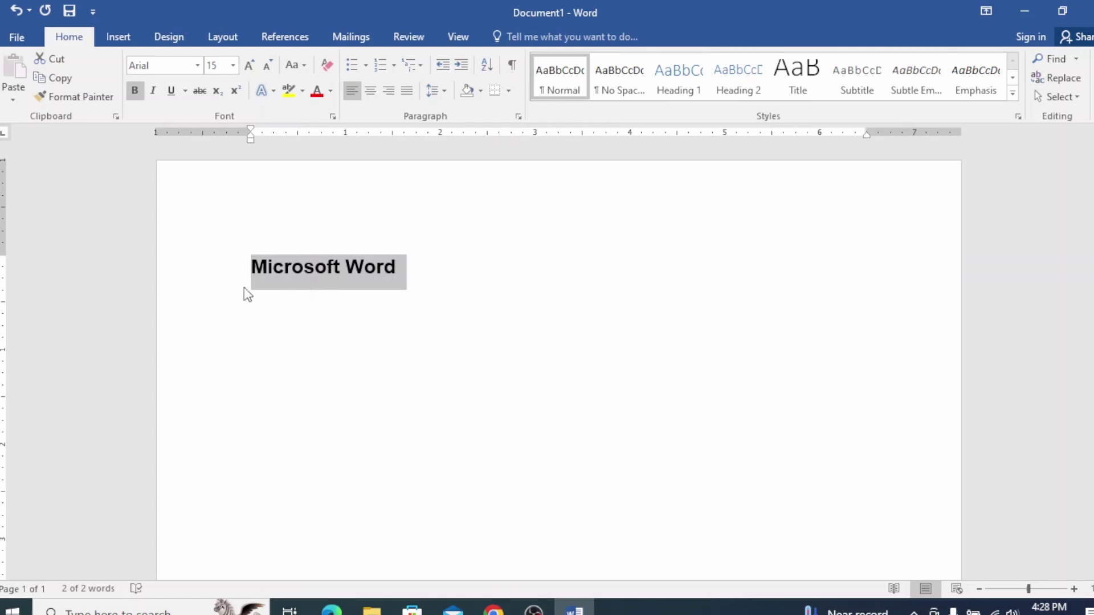
pyautogui.click(145, 97)
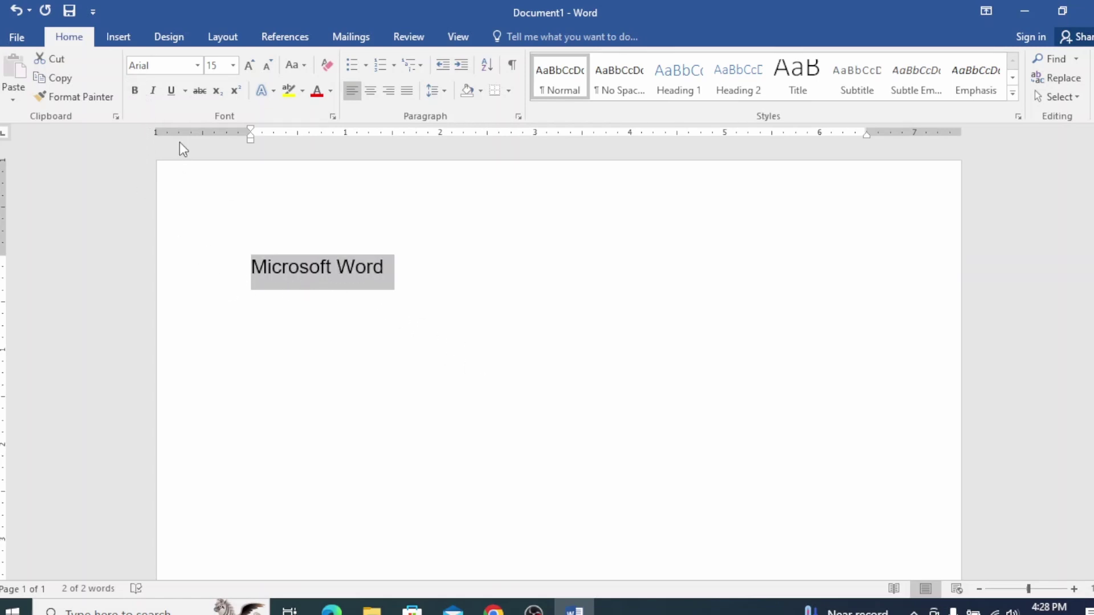
pyautogui.click(153, 93)
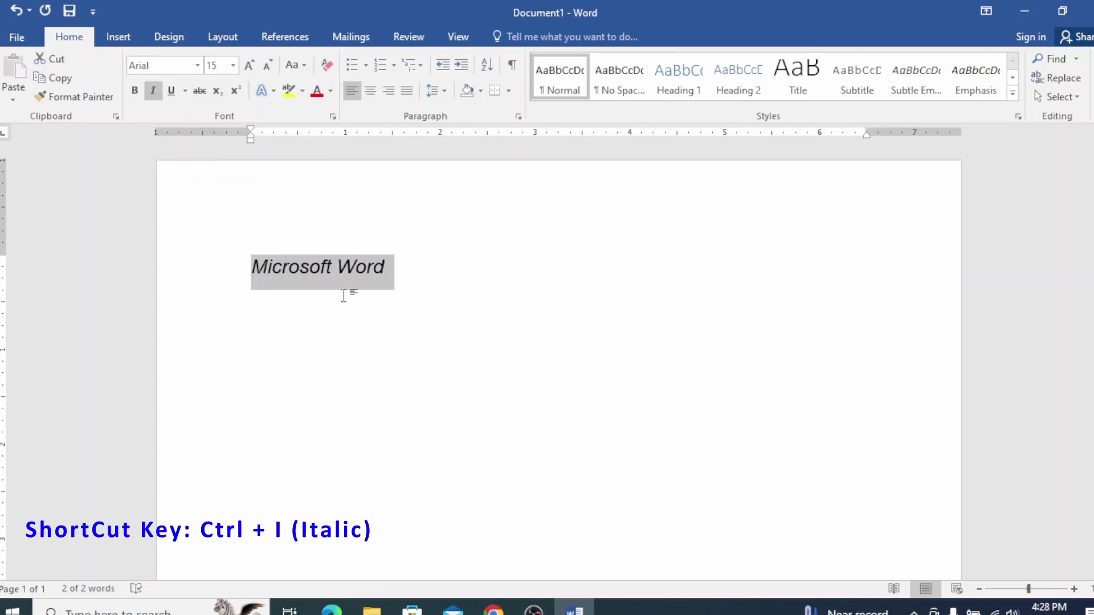
# Remove italic, try a solid then a dotted underline, and remove the underline.
pyautogui.click(154, 92)
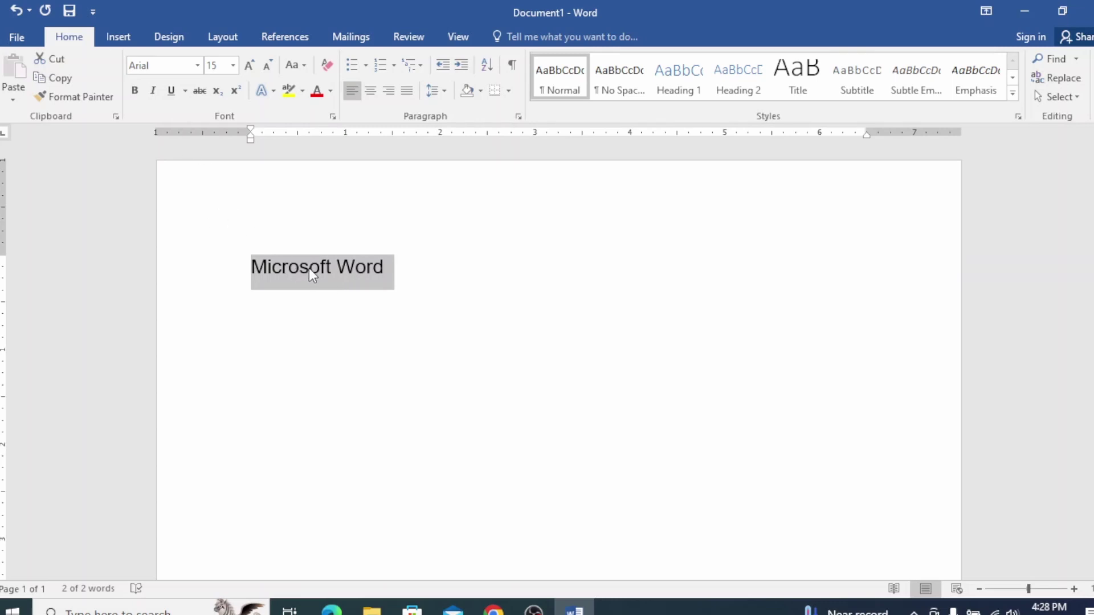
pyautogui.click(171, 91)
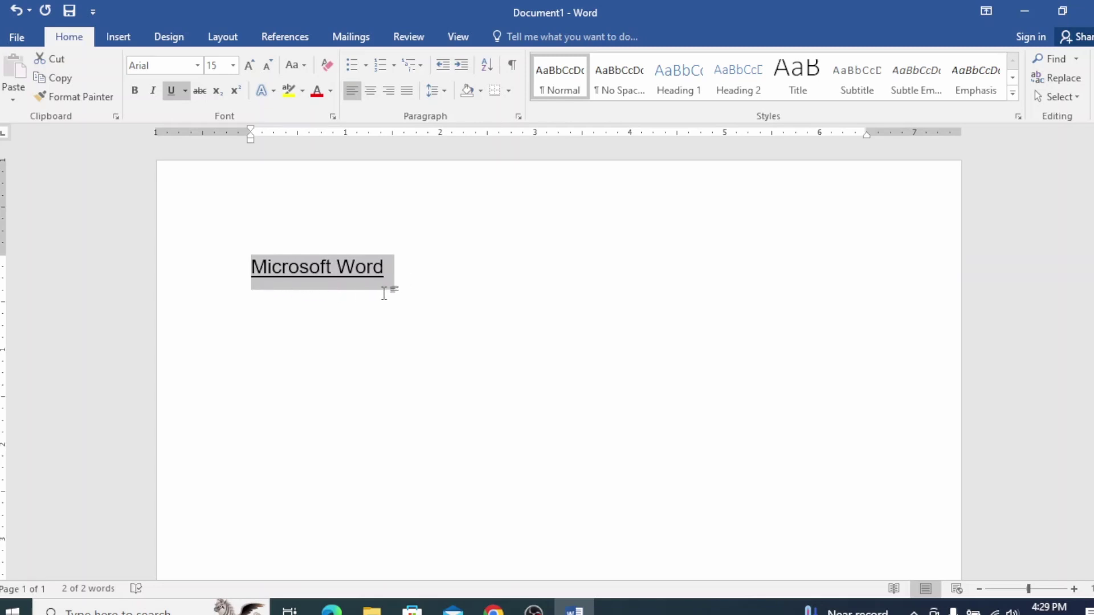
pyautogui.click(184, 91)
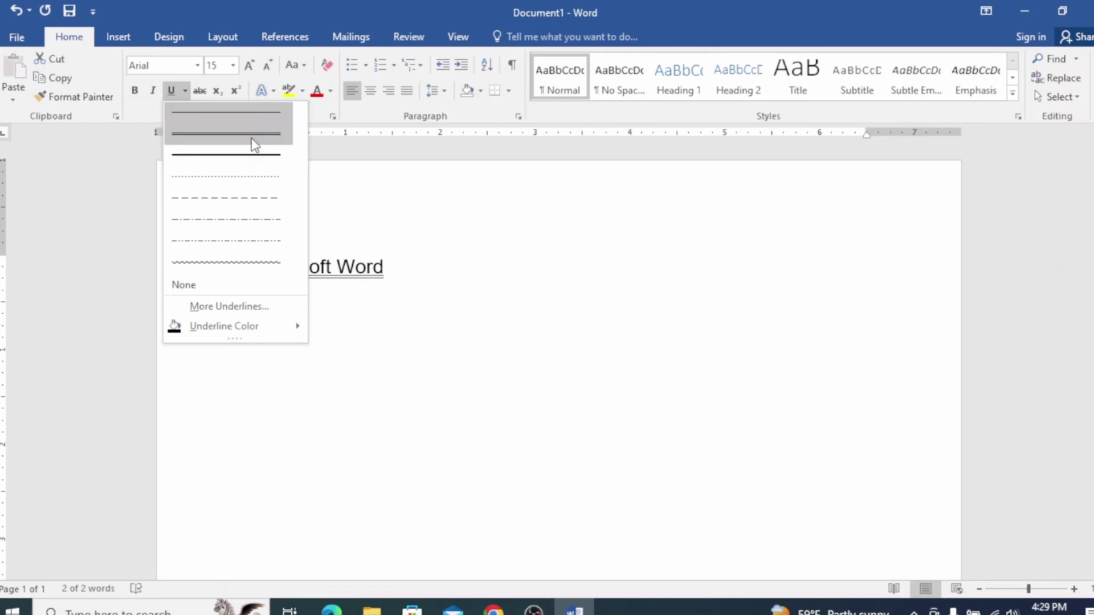
pyautogui.click(252, 182)
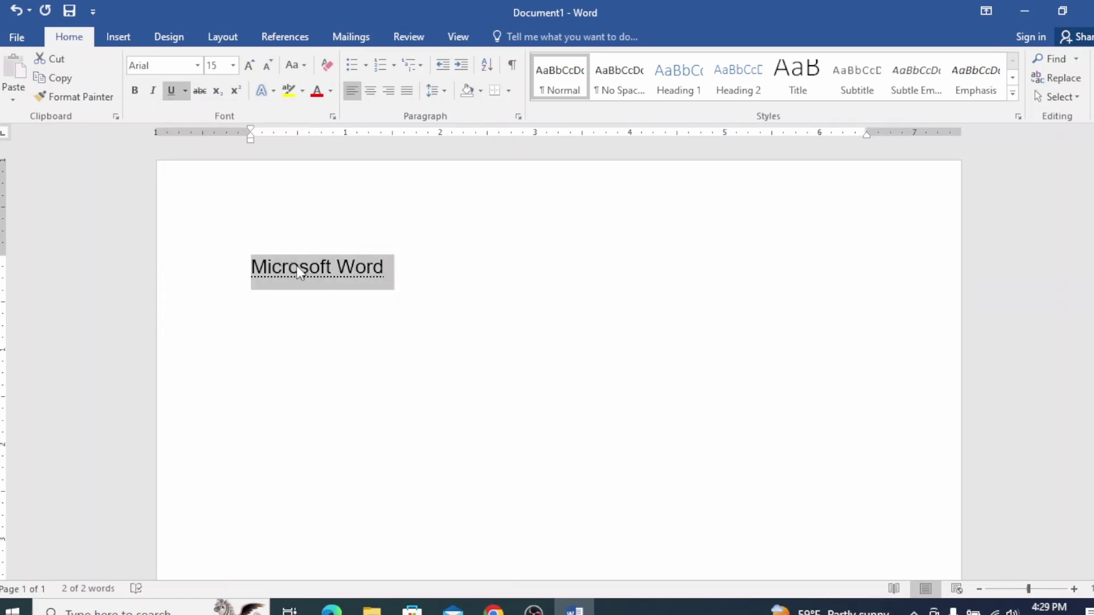
pyautogui.click(173, 94)
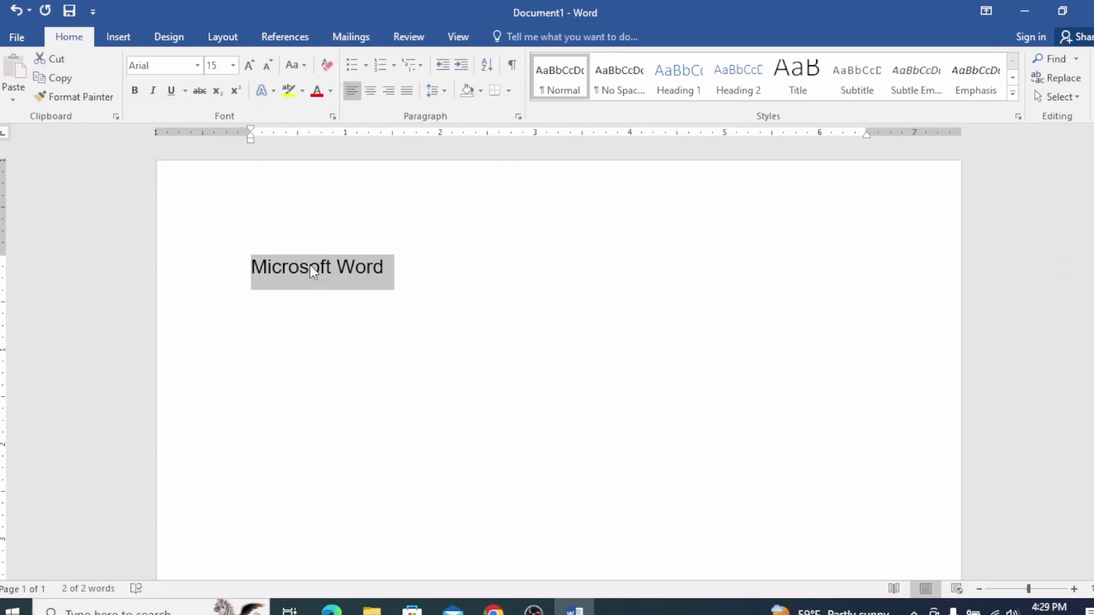
# Apply red font colour to Microsoft Word and expand the full colour palette.
pyautogui.click(317, 91)
pyautogui.click(331, 90)
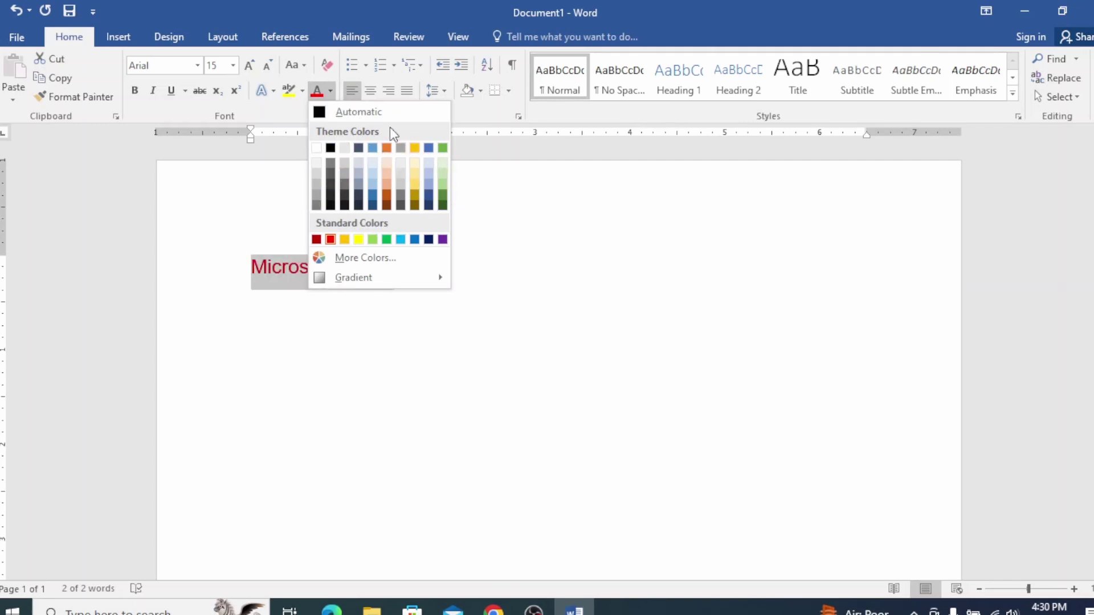
# Change the text colour to dark navy from the More Colors Standard swatches.
pyautogui.click(399, 262)
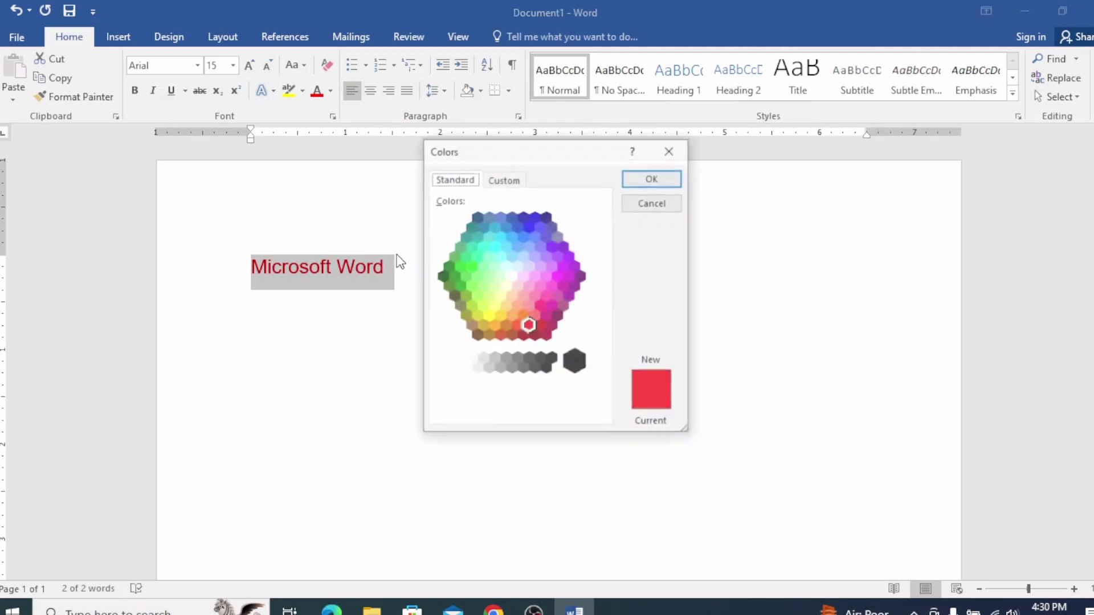
pyautogui.click(494, 181)
pyautogui.click(468, 182)
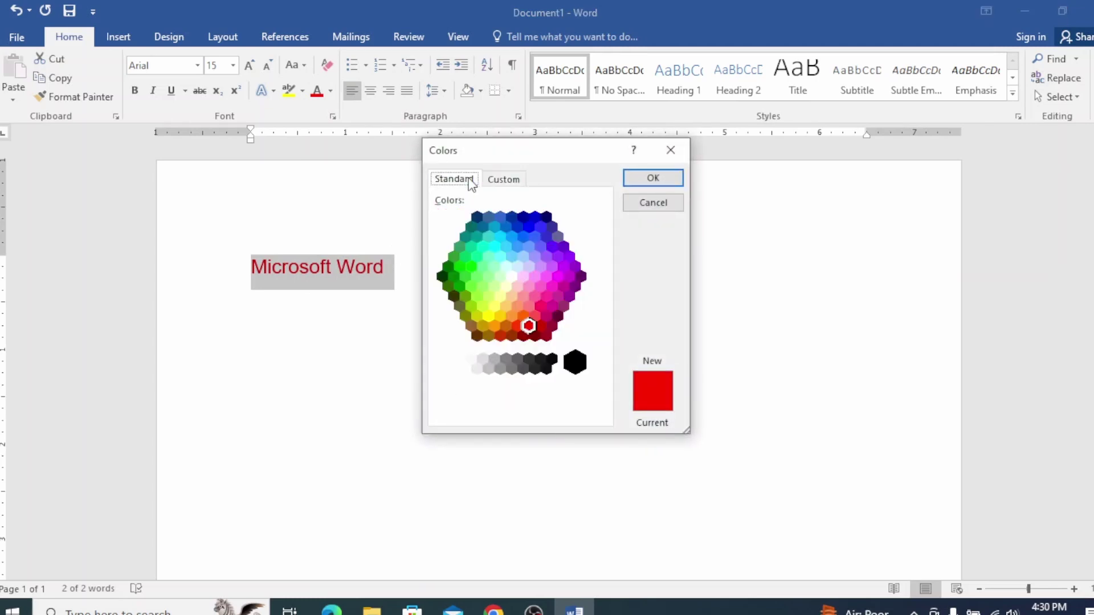
pyautogui.click(547, 217)
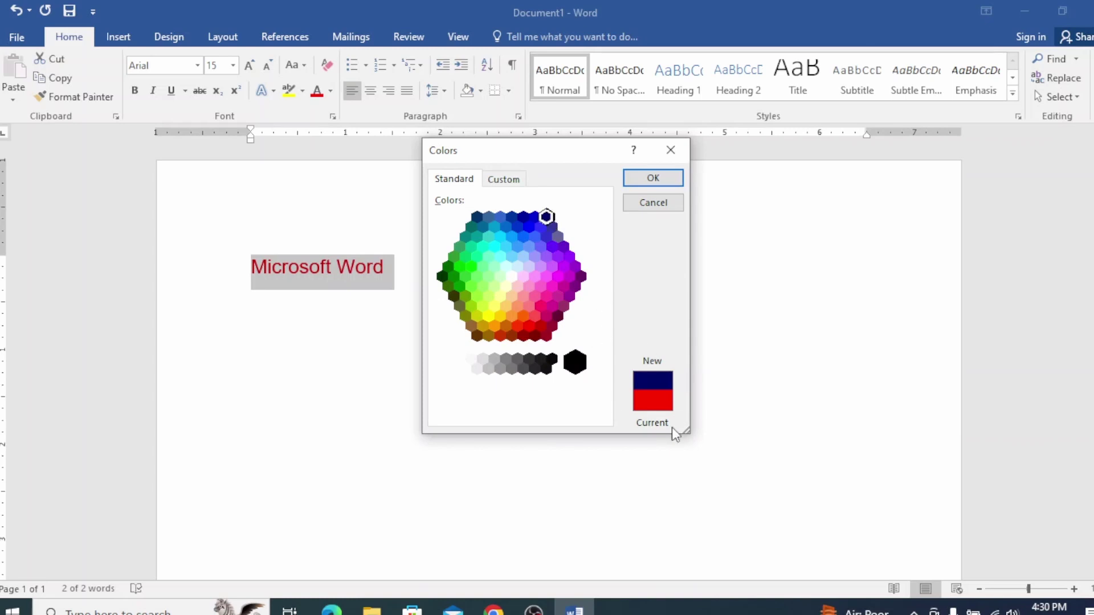
pyautogui.click(655, 177)
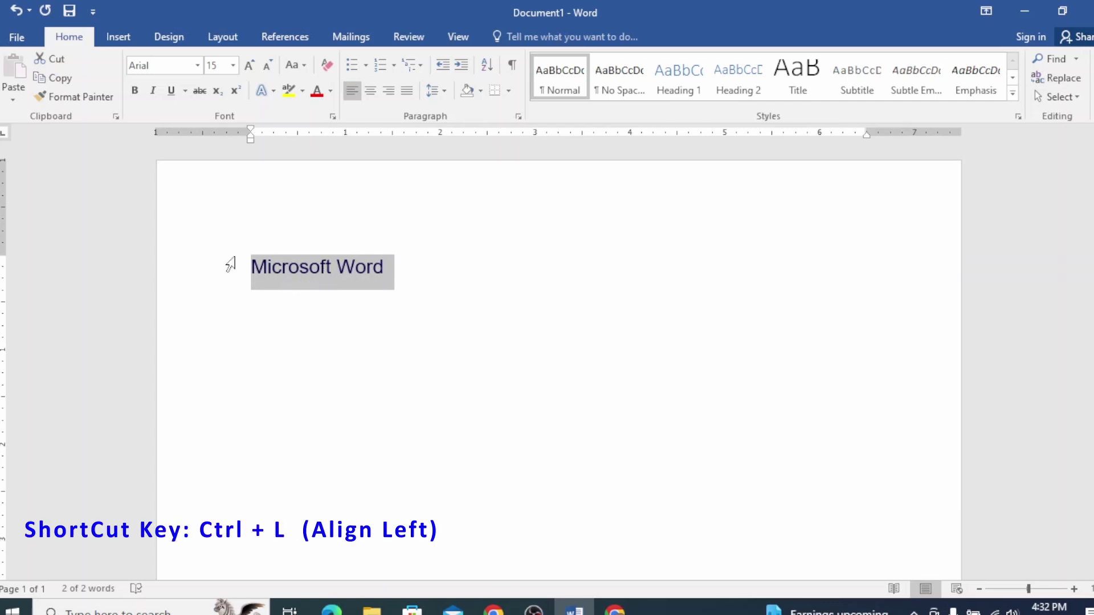
# Deselect the text and cycle the line through centred, right and justified alignment.
pyautogui.click(255, 264)
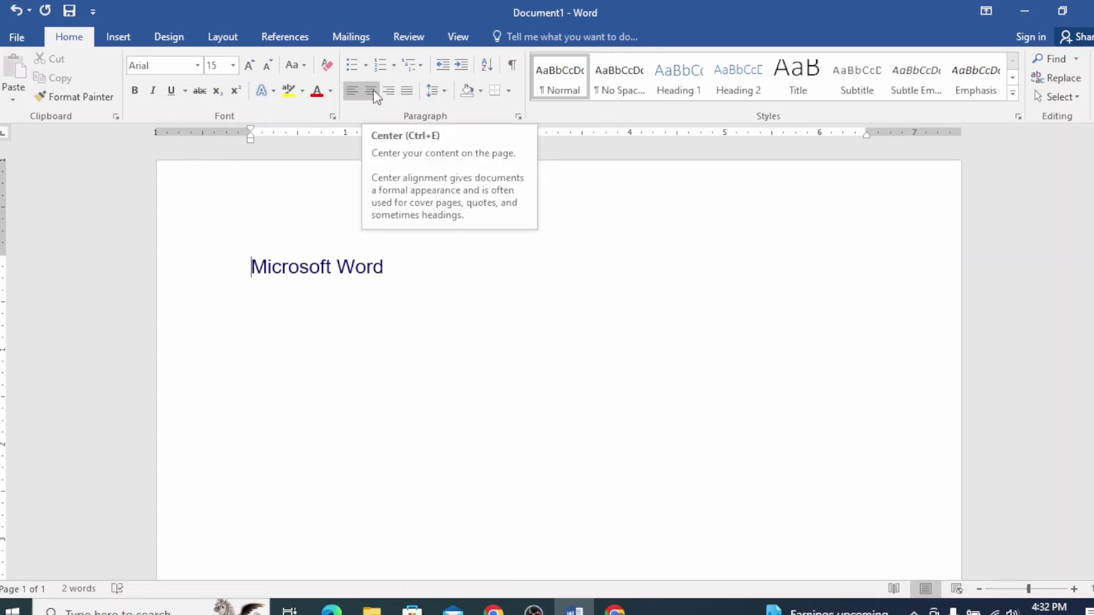
pyautogui.hotkey('ctrl', 'e')
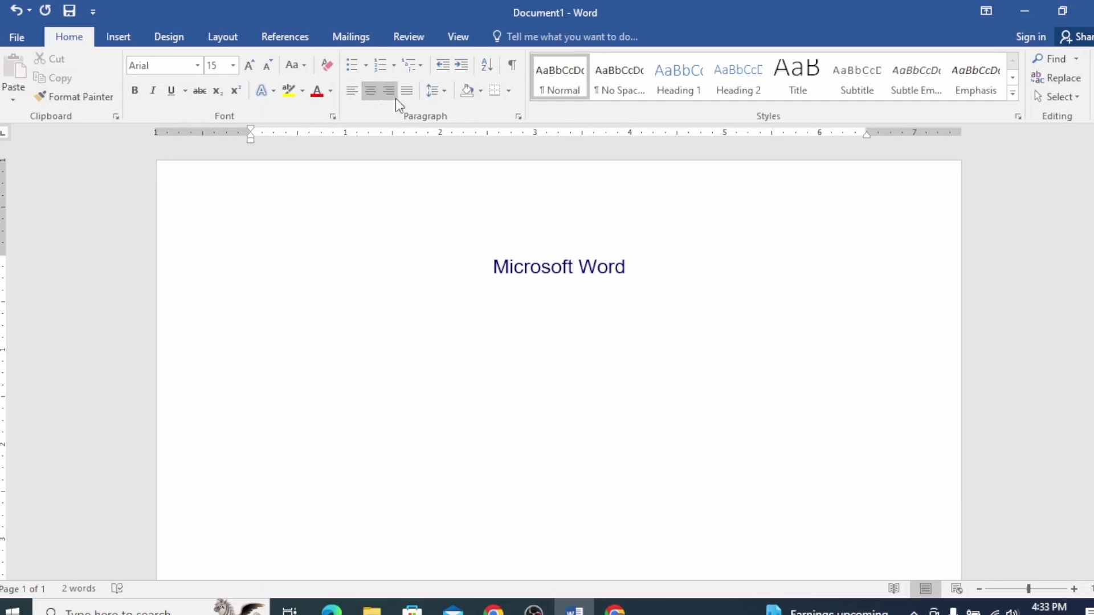
pyautogui.hotkey('ctrl', 'r')
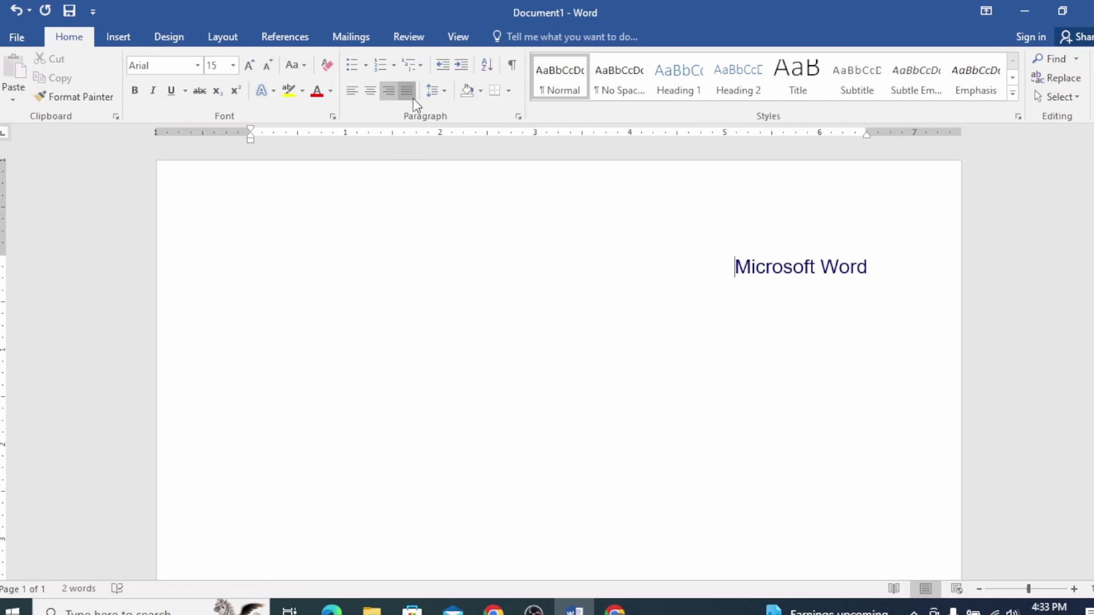
pyautogui.hotkey('ctrl', 'j')
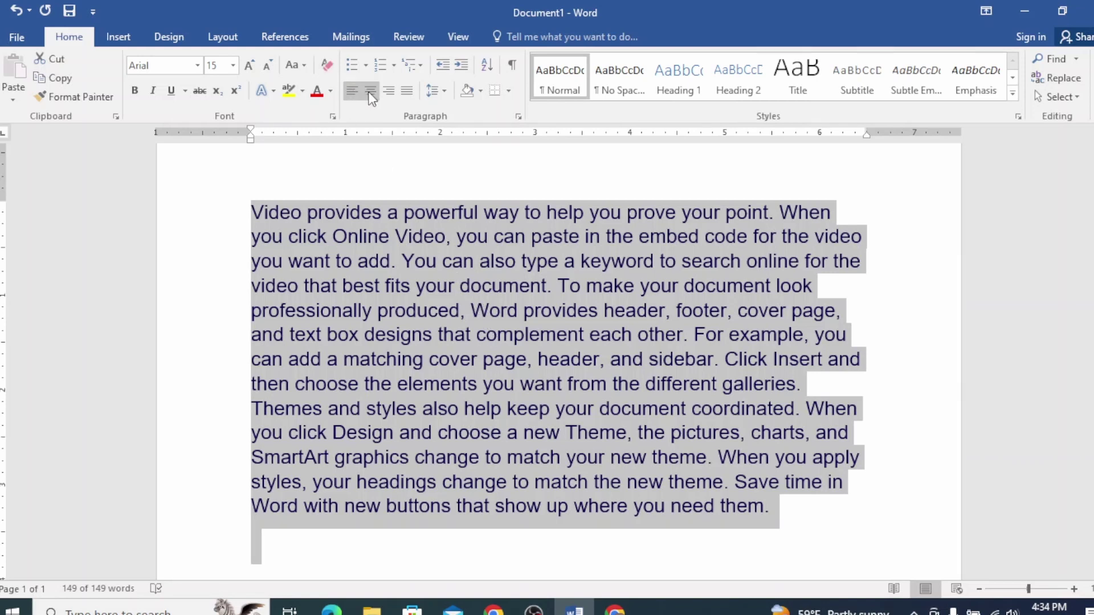
# Apply full justification to the selected paragraph.
pyautogui.click(409, 91)
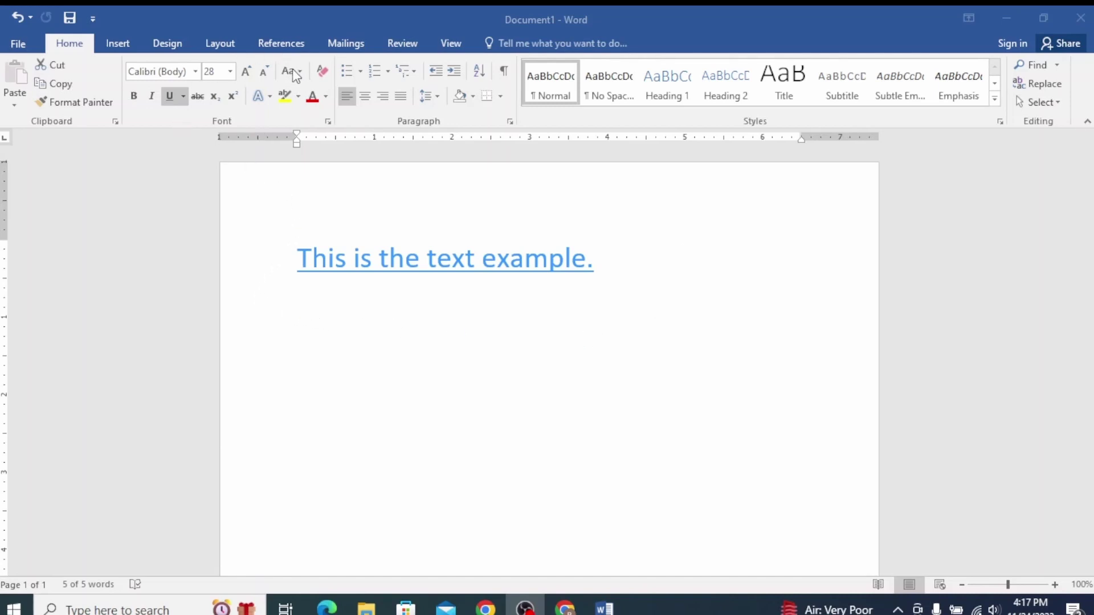
# Convert 'This is the text example.' to UPPERCASE, then to lowercase with Shift+F3.
pyautogui.hotkey('ctrl', 'a')
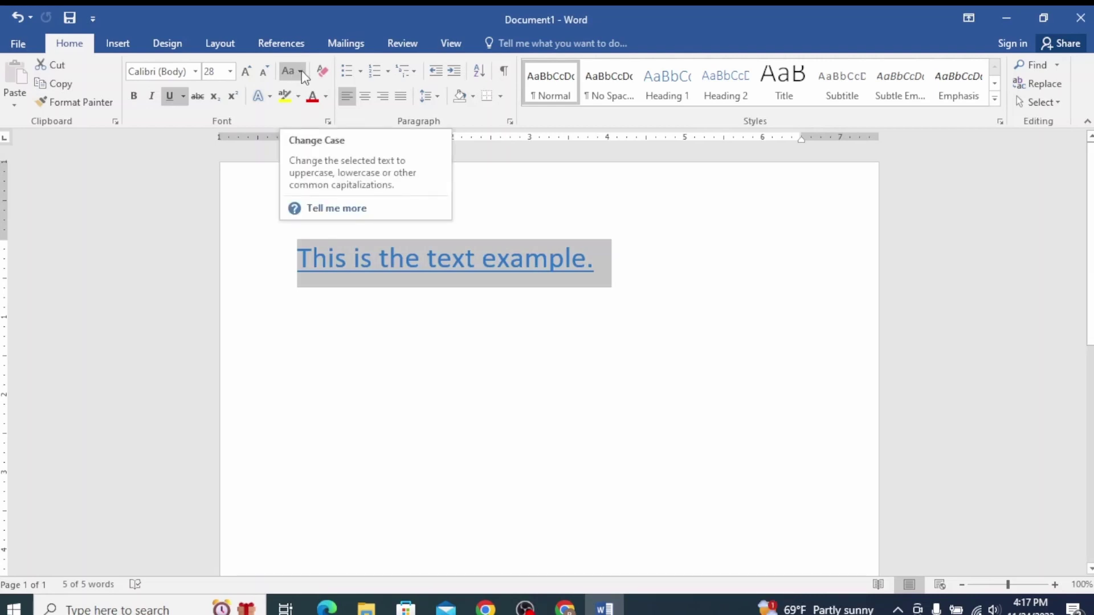
pyautogui.click(302, 70)
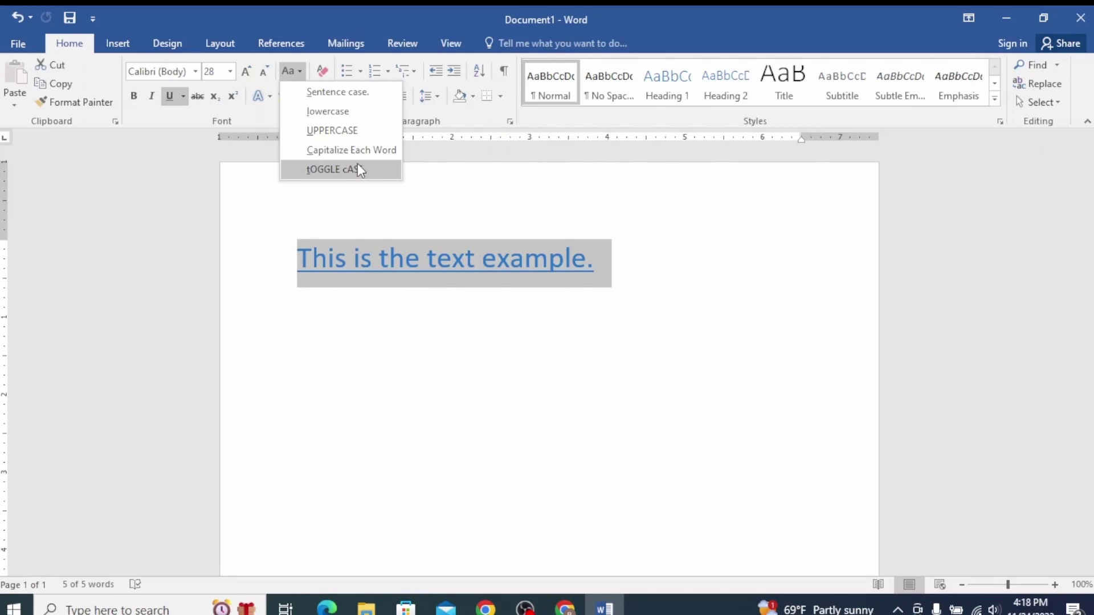
pyautogui.click(359, 134)
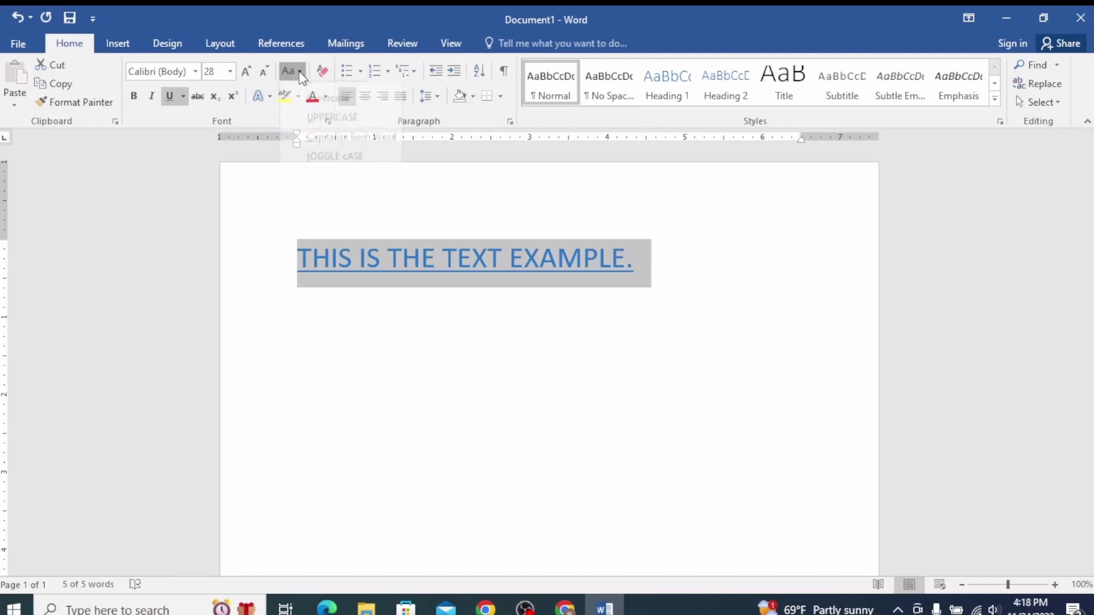
pyautogui.hotkey('shift', 'F3')
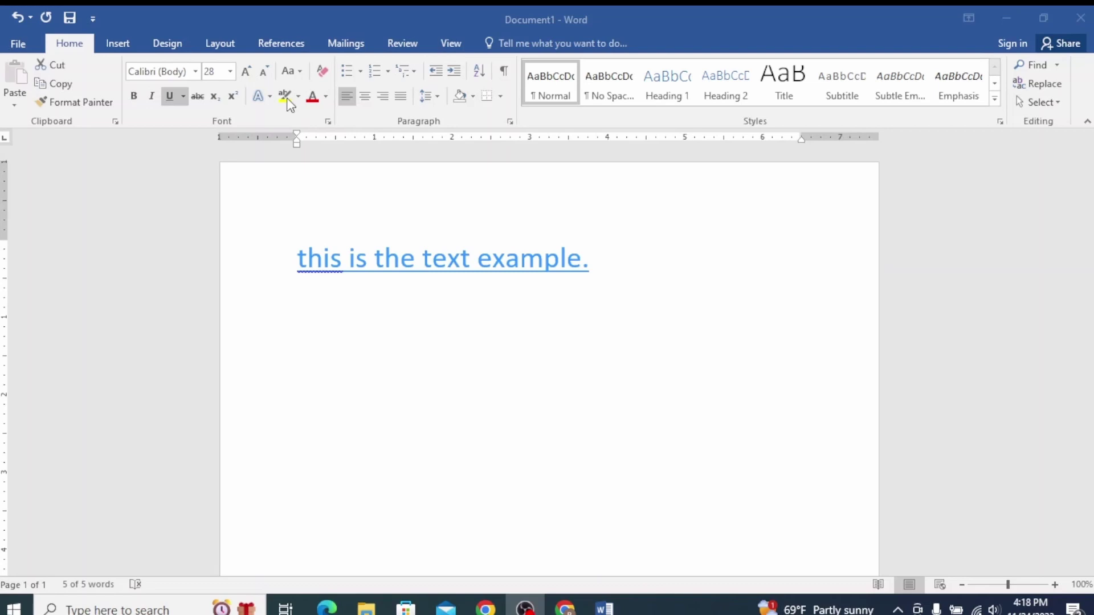
pyautogui.hotkey('ctrl', 'a')
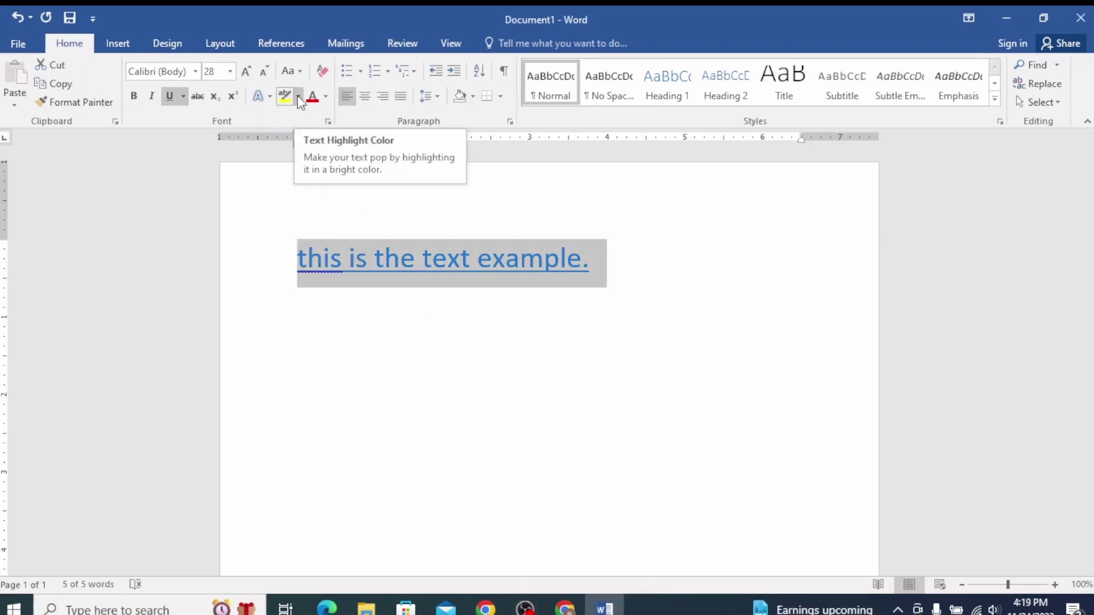
# Apply Yellow text highlight to 'this is the text example.' and deselect the line.
pyautogui.click(298, 96)
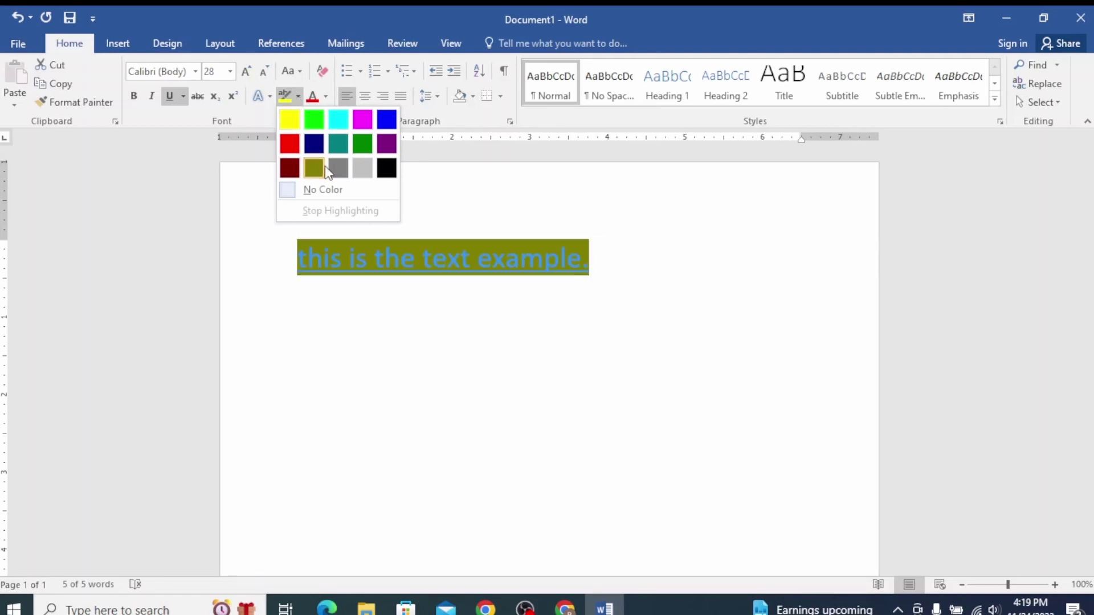
pyautogui.click(298, 116)
pyautogui.click(360, 318)
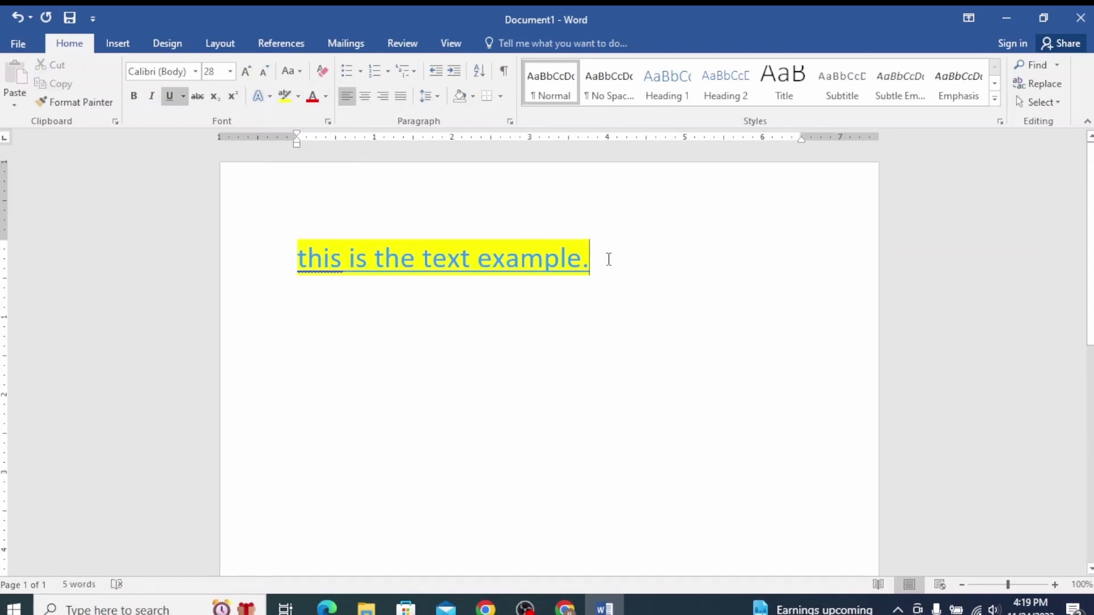